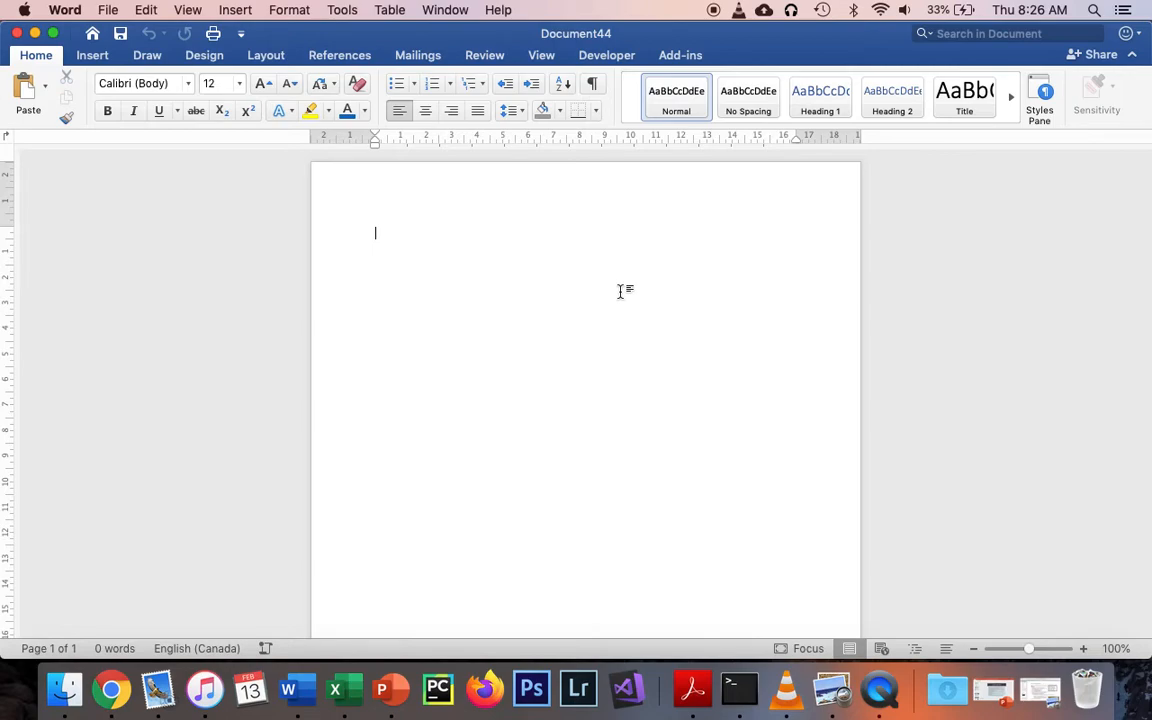
- Write the salutation line as "Dear Mr." with the recipient's surname and a comma, and start a new paragraph
{"action": "type", "text": "Dear"}
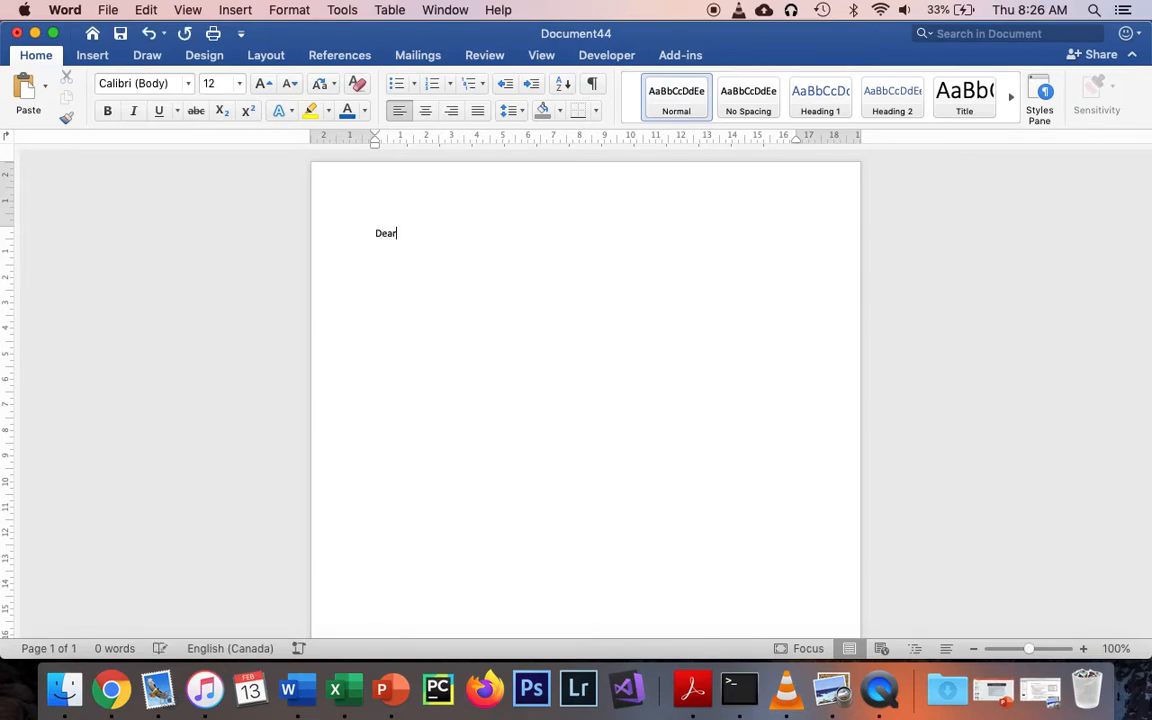
{"action": "type", "text": " Mr. Kr"}
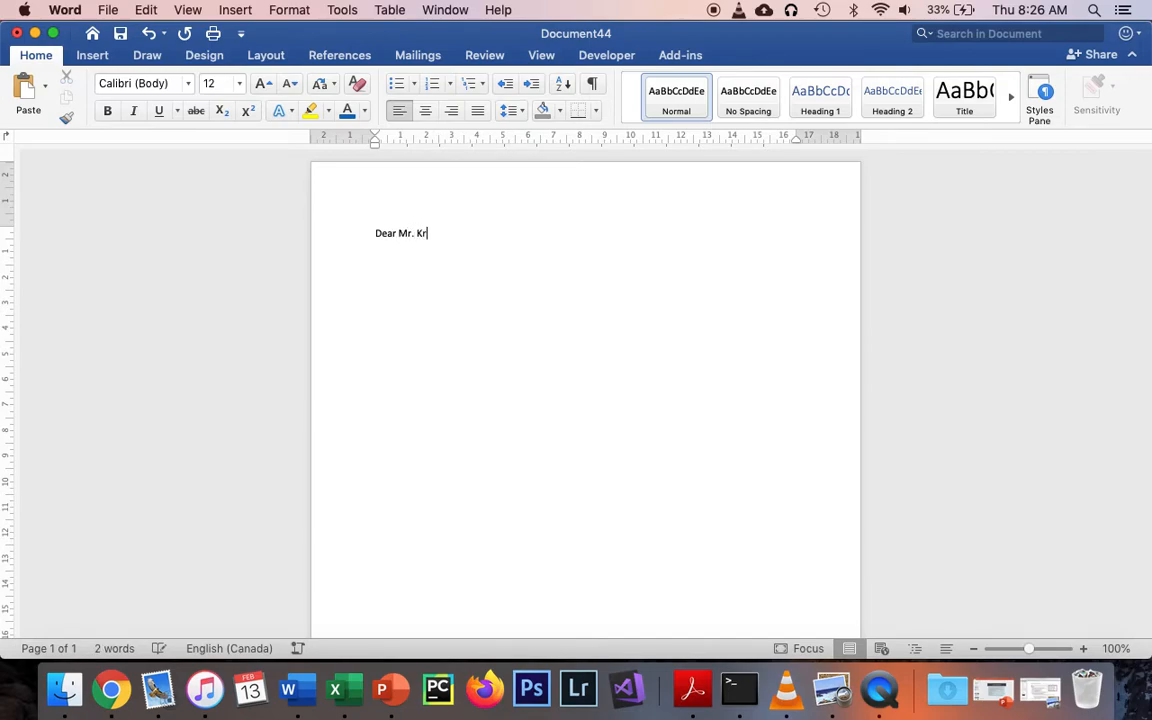
{"action": "type", "text": "avitz,"}
{"action": "key", "text": "Return"}
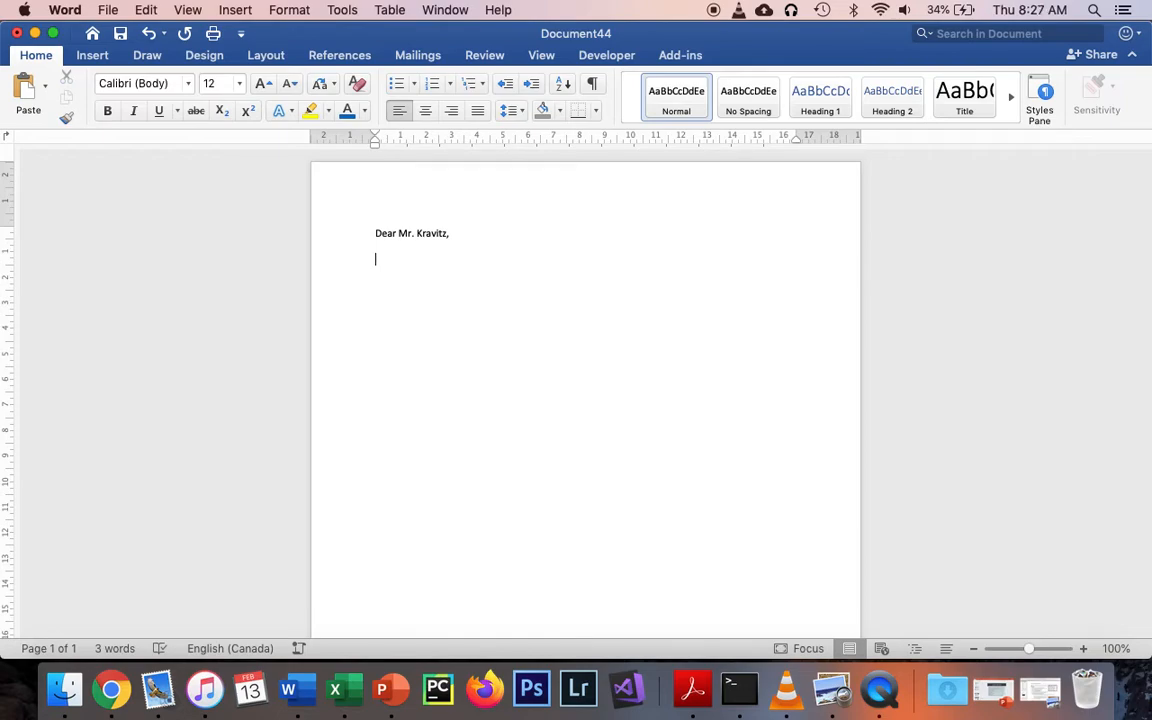
- Write an introduction thanking the recipient for managing the Apple Store in Burlington and noting room for improvement in store operations, correcting the misspelled city name
{"action": "type", "text": "Thank you for your hard work."}
{"action": "key", "text": "BackSpace"}
{"action": "type", "text": "managing the Apple Store in Burlington. It has recently come to our attention that "}
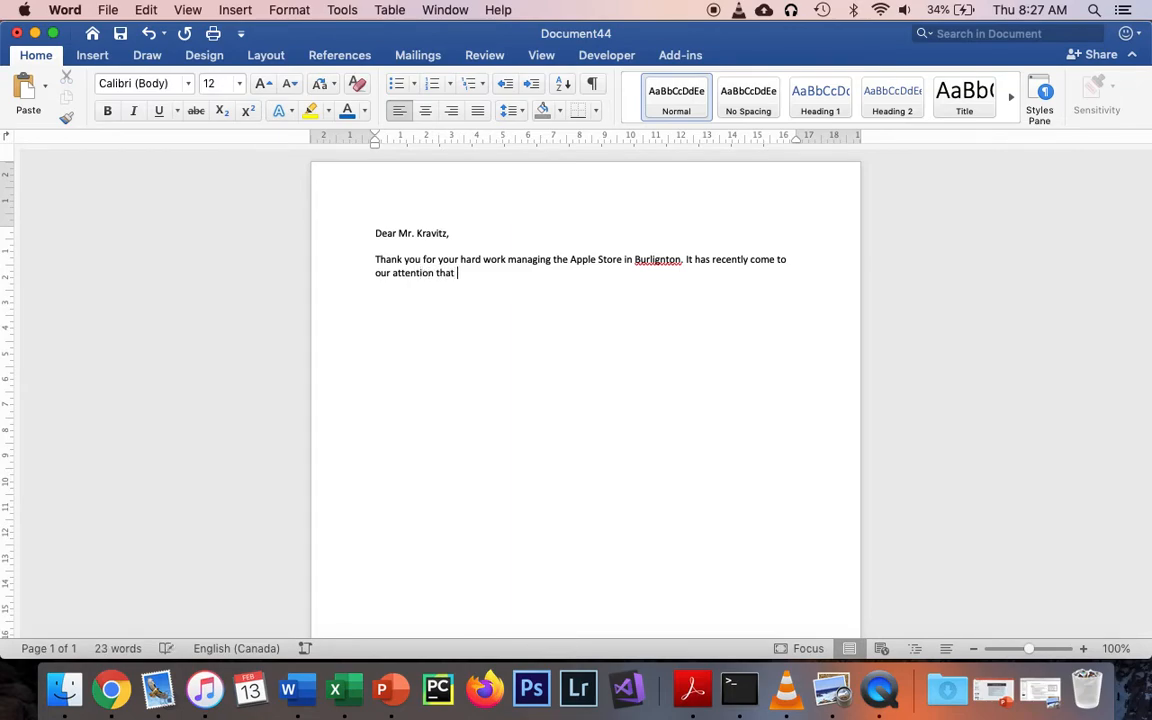
{"action": "type", "text": "there may be room for improvement "}
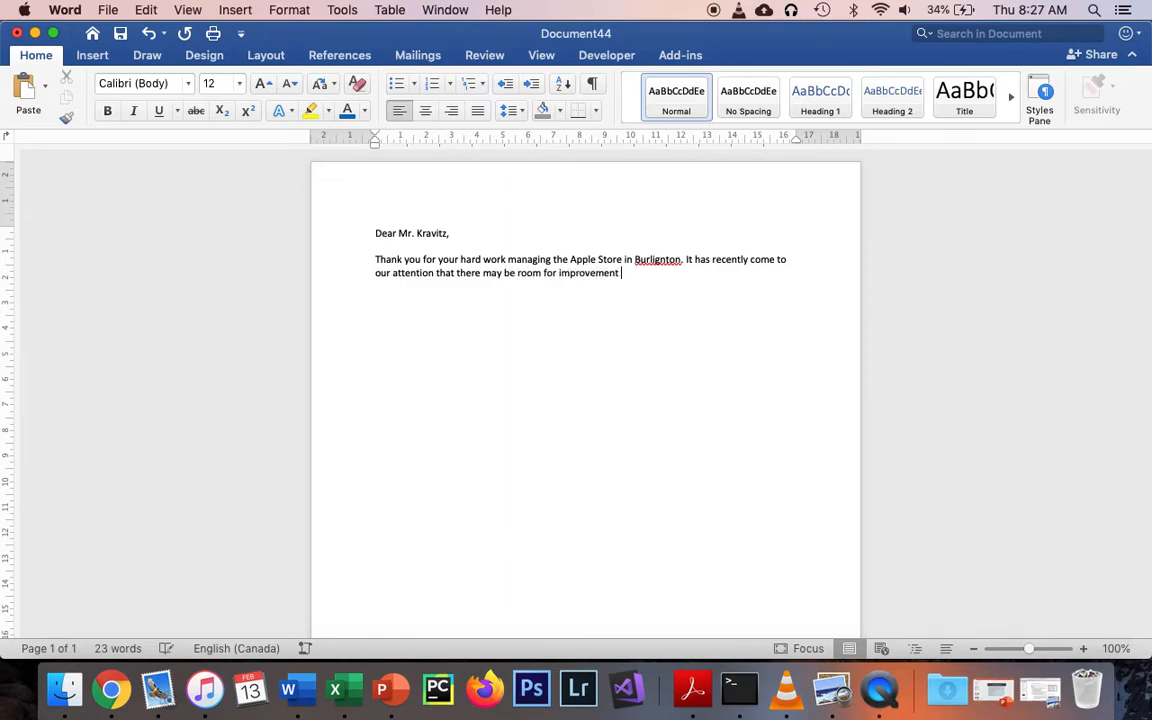
{"action": "type", "text": "in how this store"}
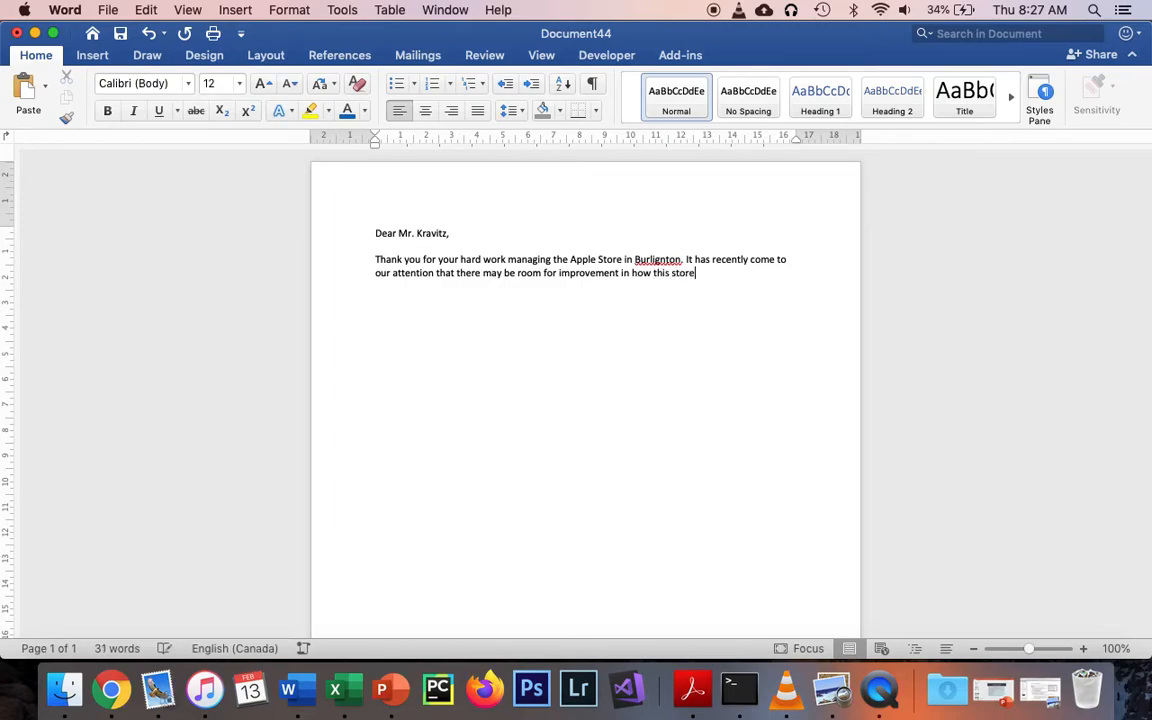
{"action": "type", "text": " operaties."}
{"action": "right_click", "coordinate": [670, 259]}
{"action": "left_click", "coordinate": [720, 274]}
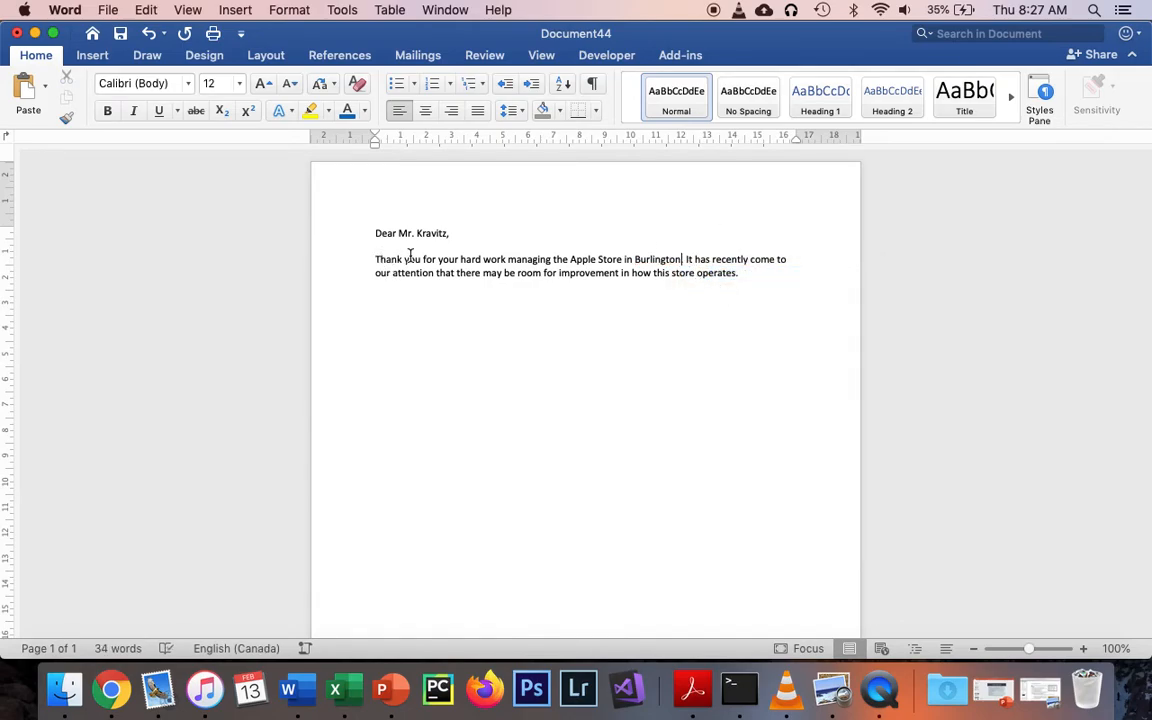
- Copy the selected Job 36 body text from the Business Letters and Emails document into a new paragraph below the letter's introduction
{"action": "left_click", "coordinate": [746, 274]}
{"action": "key", "text": "Return"}
{"action": "key", "text": "Return"}
{"action": "key", "text": "super+grave"}
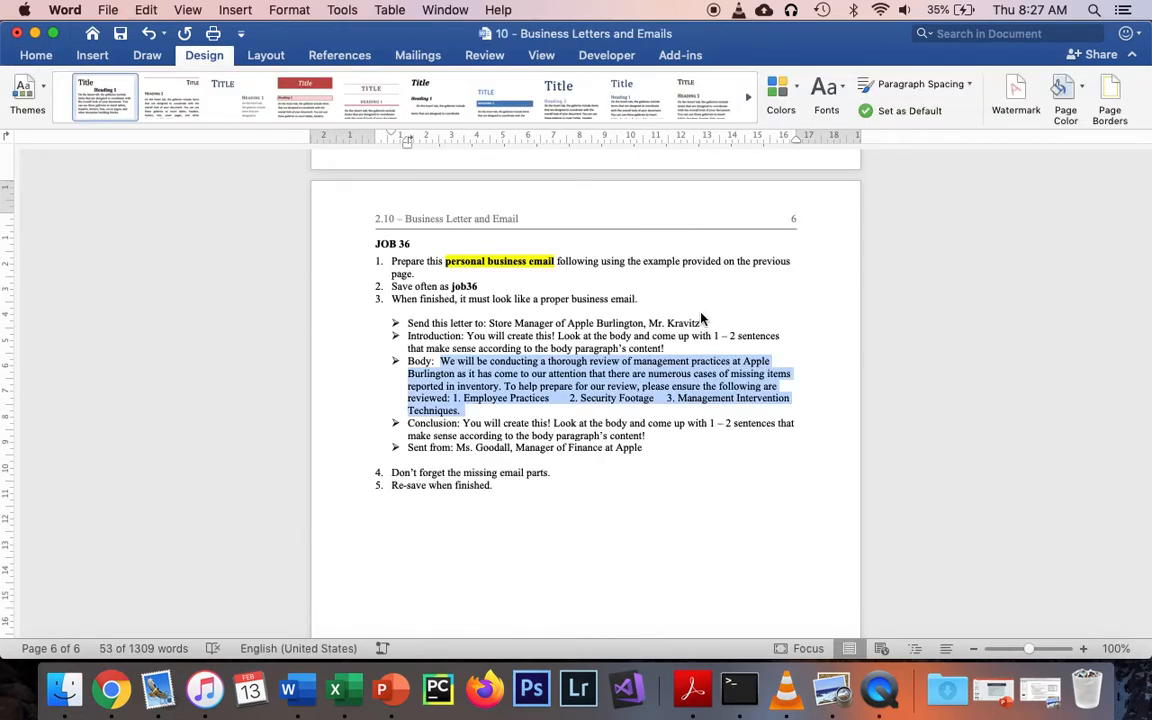
{"action": "key", "text": "super+c"}
{"action": "key", "text": "super+grave"}
{"action": "key", "text": "super+v"}
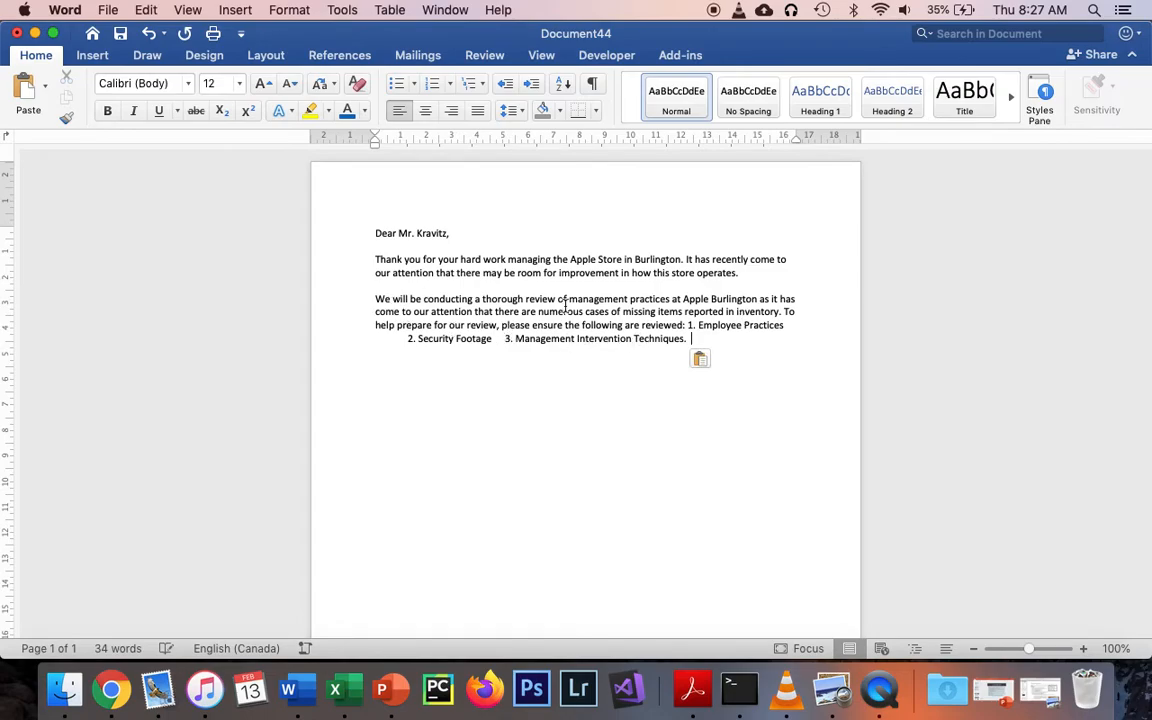
{"action": "key", "text": "super+grave"}
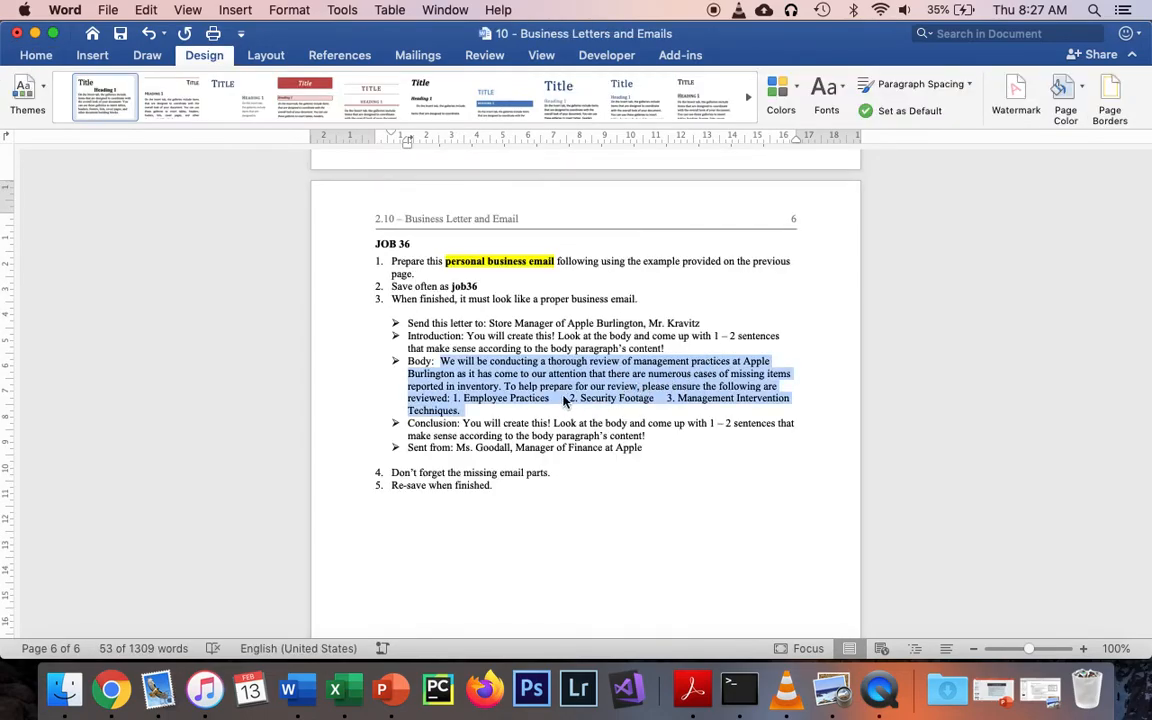
{"action": "key", "text": "super+grave"}
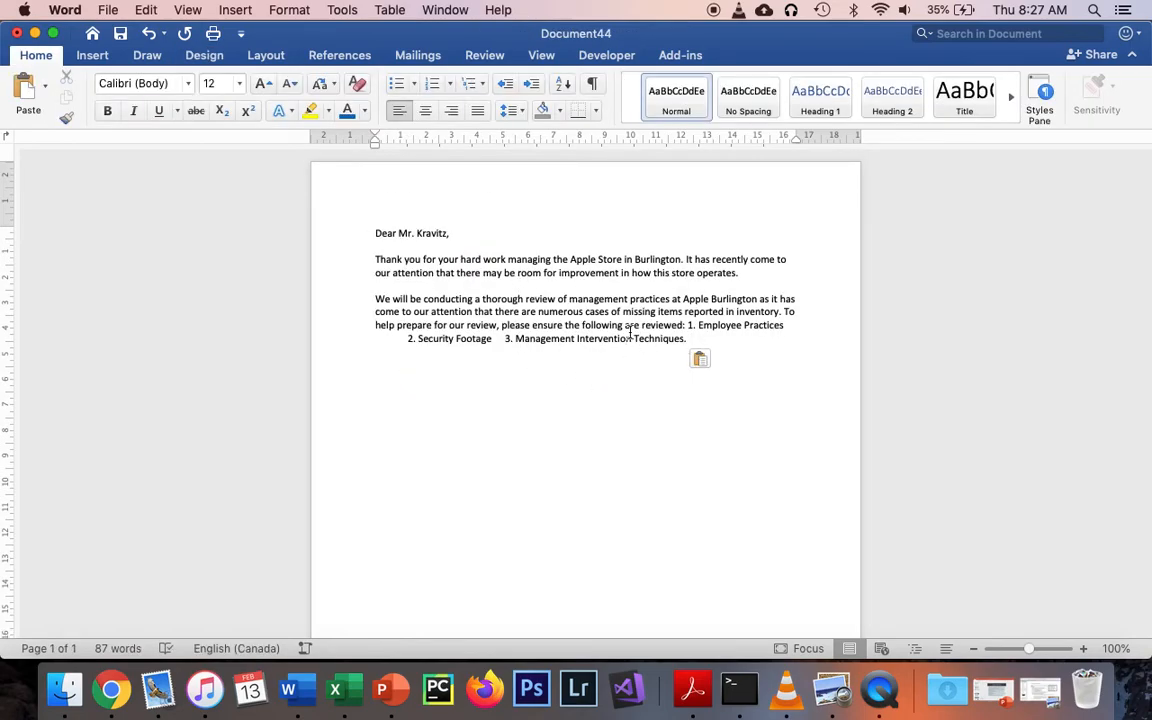
- Separate the inline review items from the body paragraph, leaving an empty line directly under it for a list
{"action": "left_click_drag", "start_coordinate": [688, 326], "coordinate": [697, 342]}
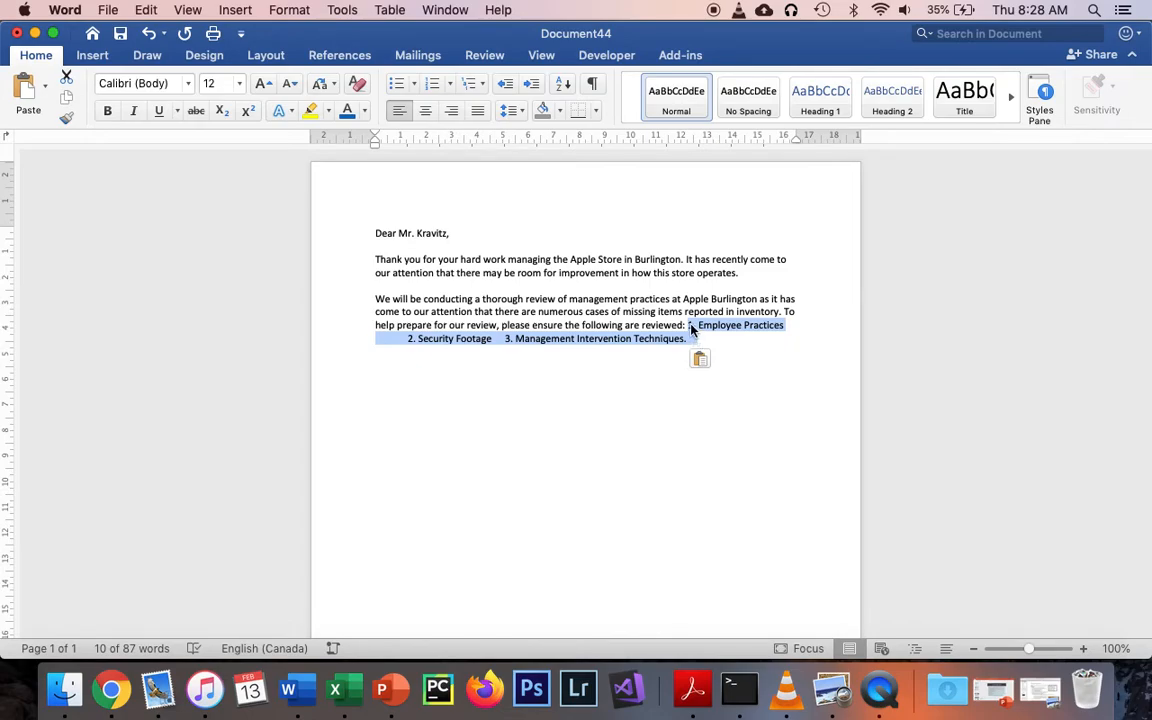
{"action": "left_click", "coordinate": [689, 326]}
{"action": "key", "text": "Return"}
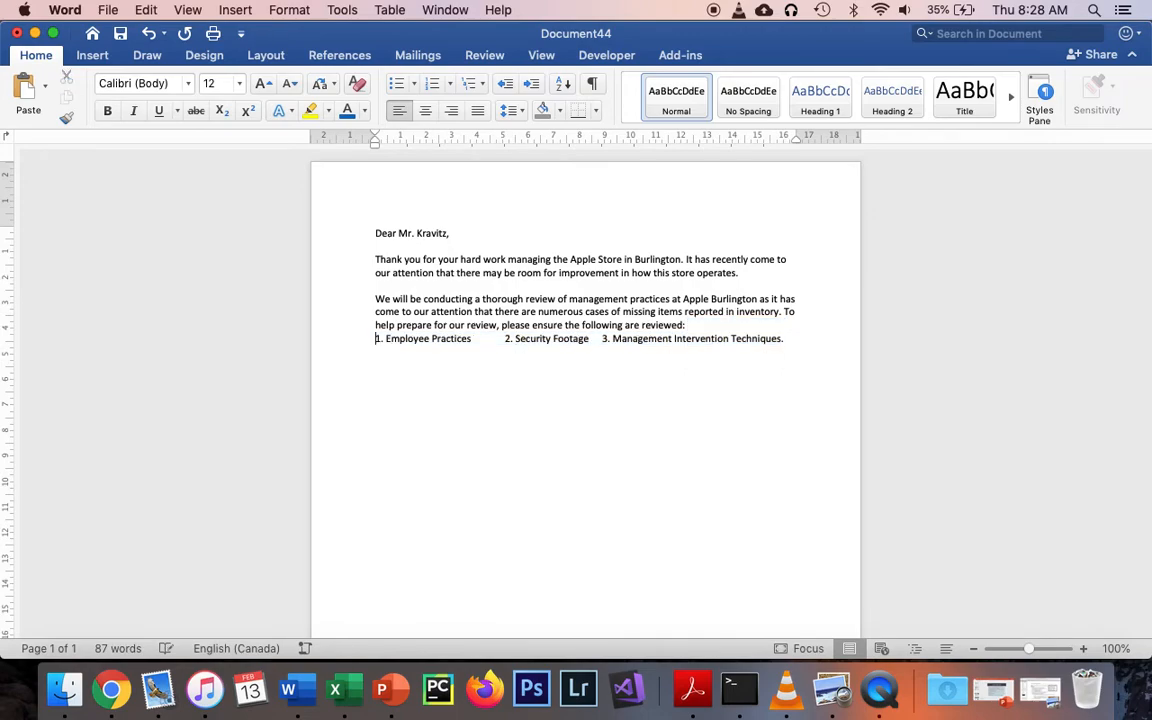
{"action": "key", "text": "Return"}
{"action": "key", "text": "Up"}
{"action": "key", "text": "Up"}
{"action": "key", "text": "BackSpace"}
{"action": "key", "text": "Return"}
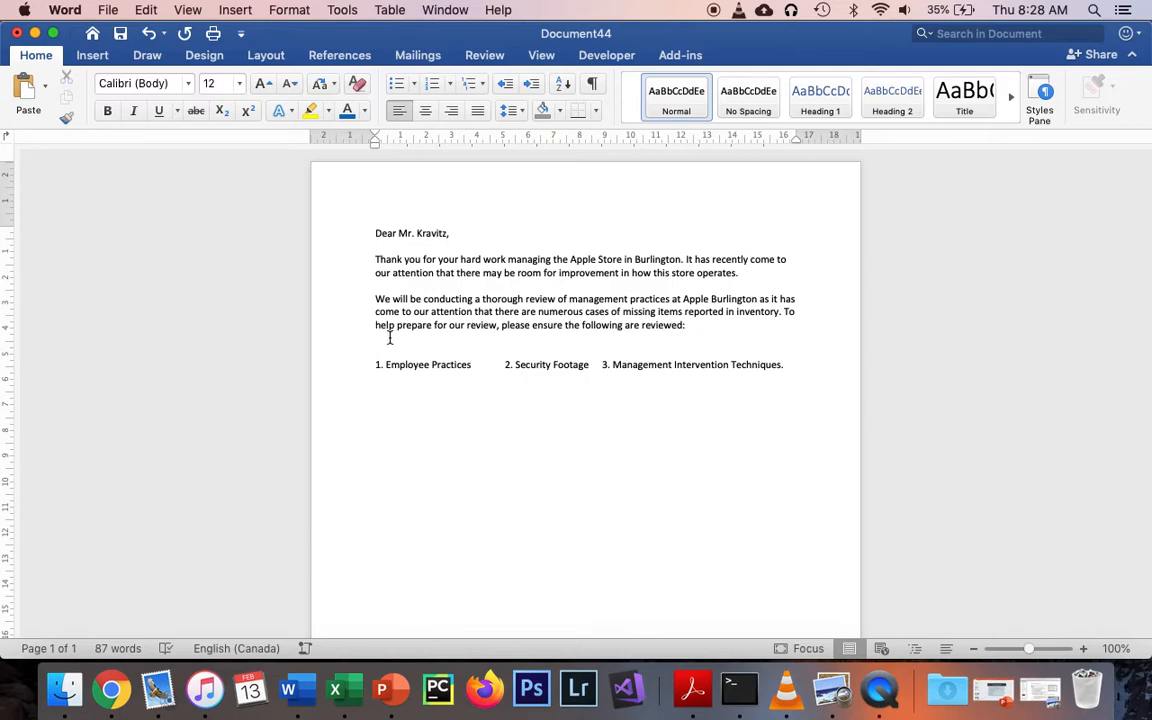
- Create a numbered list of Employee Practices, Security Footage and Management Intervention Techniques under the body paragraph, and delete the pasted inline items
{"action": "left_click", "coordinate": [433, 88]}
{"action": "type", "text": "Employee P"}
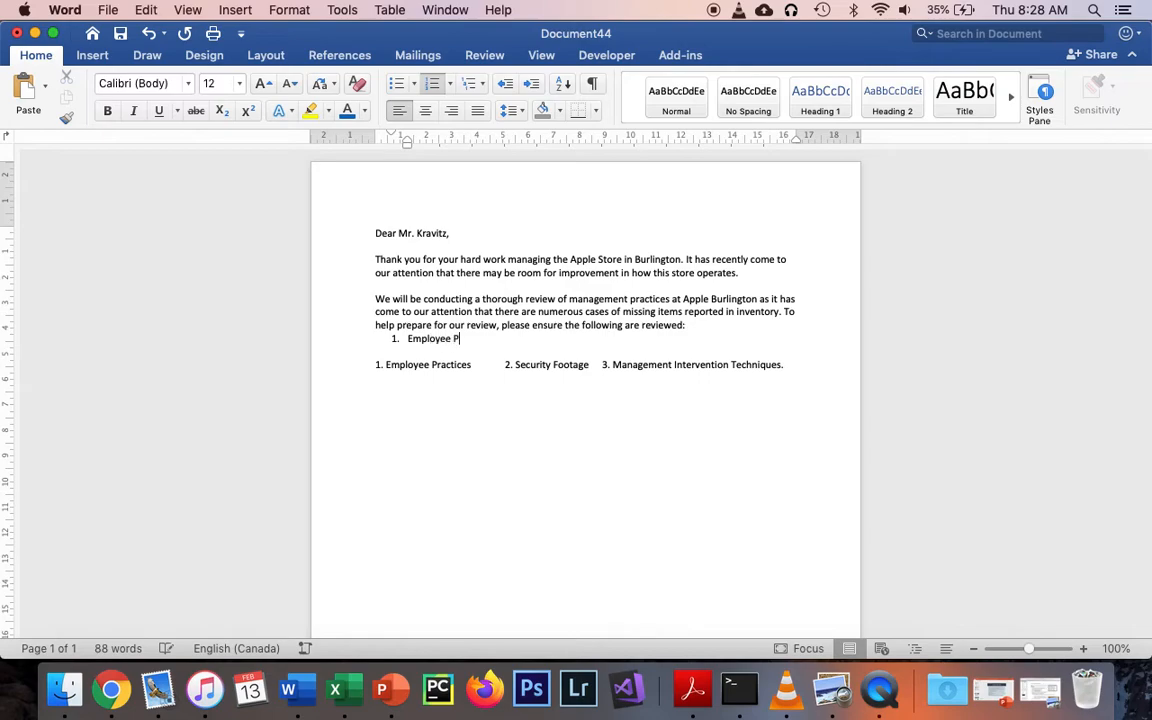
{"action": "type", "text": "ractices"}
{"action": "key", "text": "Return"}
{"action": "type", "text": "Security "}
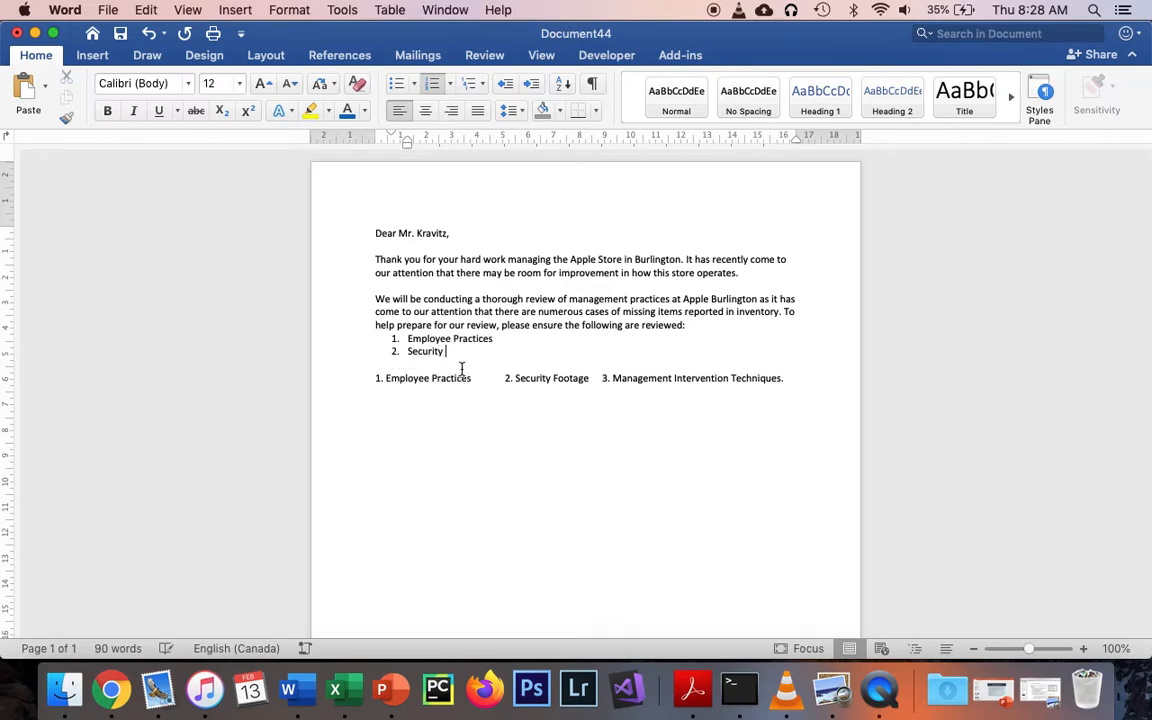
{"action": "type", "text": "Footage"}
{"action": "key", "text": "Return"}
{"action": "type", "text": "Management Inter"}
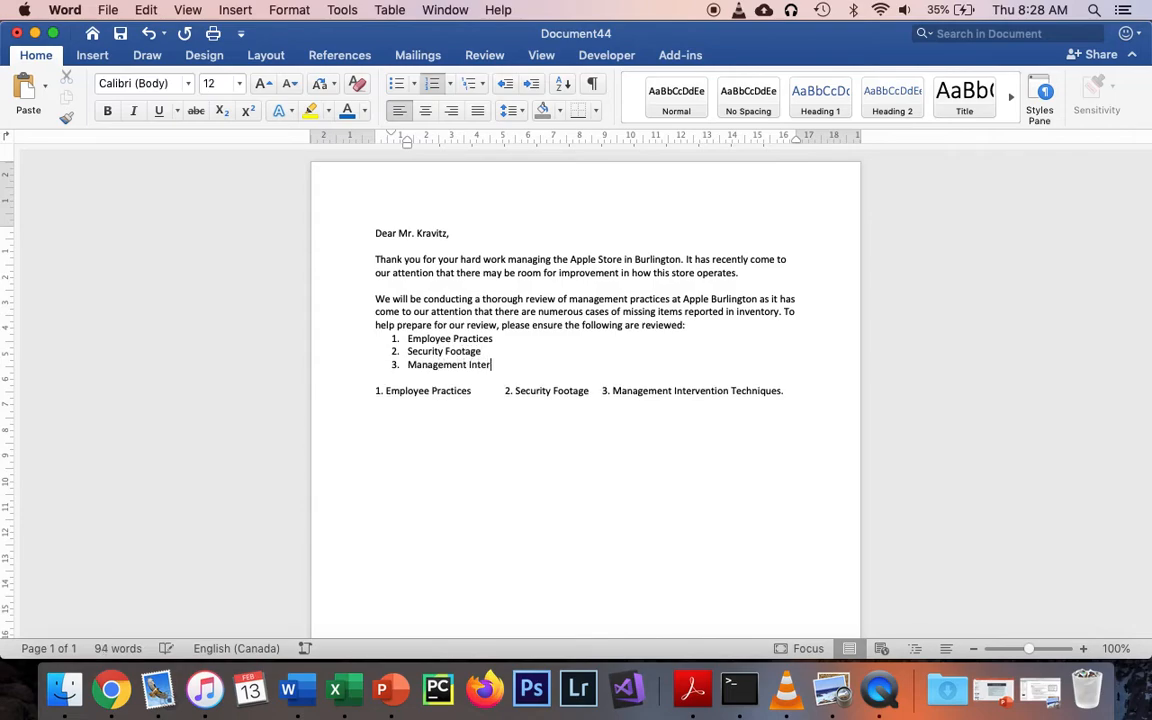
{"action": "type", "text": "vention Techn"}
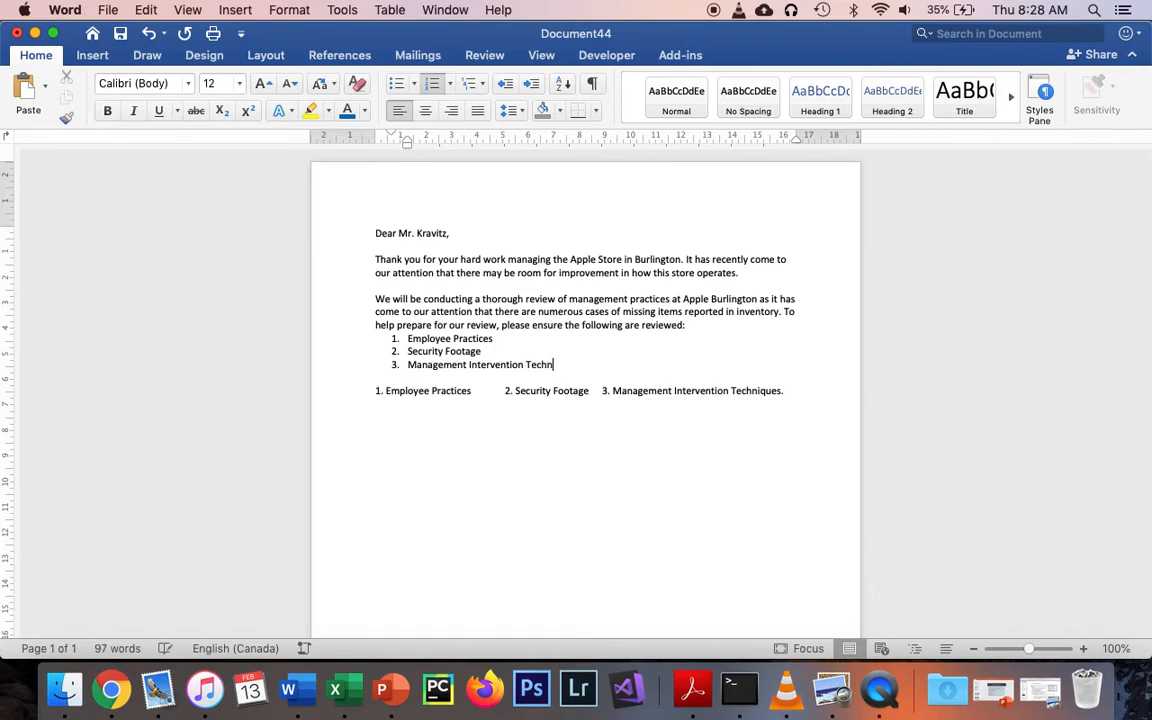
{"action": "type", "text": "iques"}
{"action": "left_click_drag", "start_coordinate": [771, 389], "coordinate": [380, 389]}
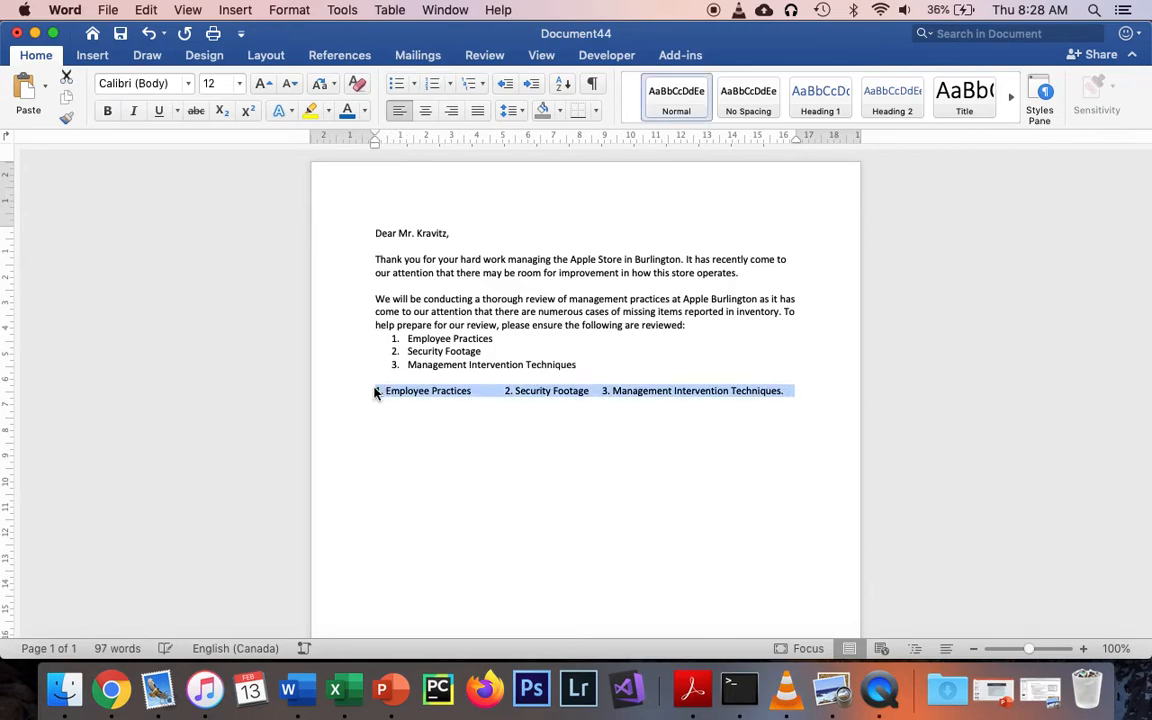
{"action": "key", "text": "BackSpace"}
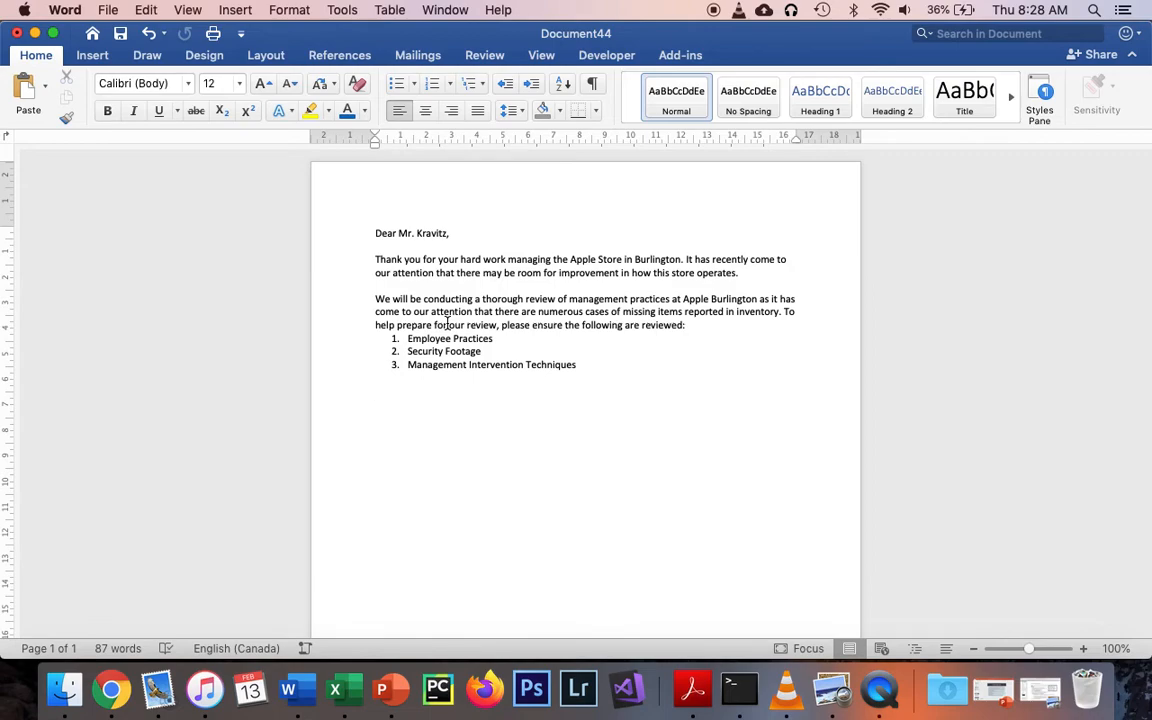
- Write a conclusion thanking the recipient for managing the store and hoping the above recommendations reduce the number of incidents at the location
{"action": "type", "text": "Thanks again for all you"}
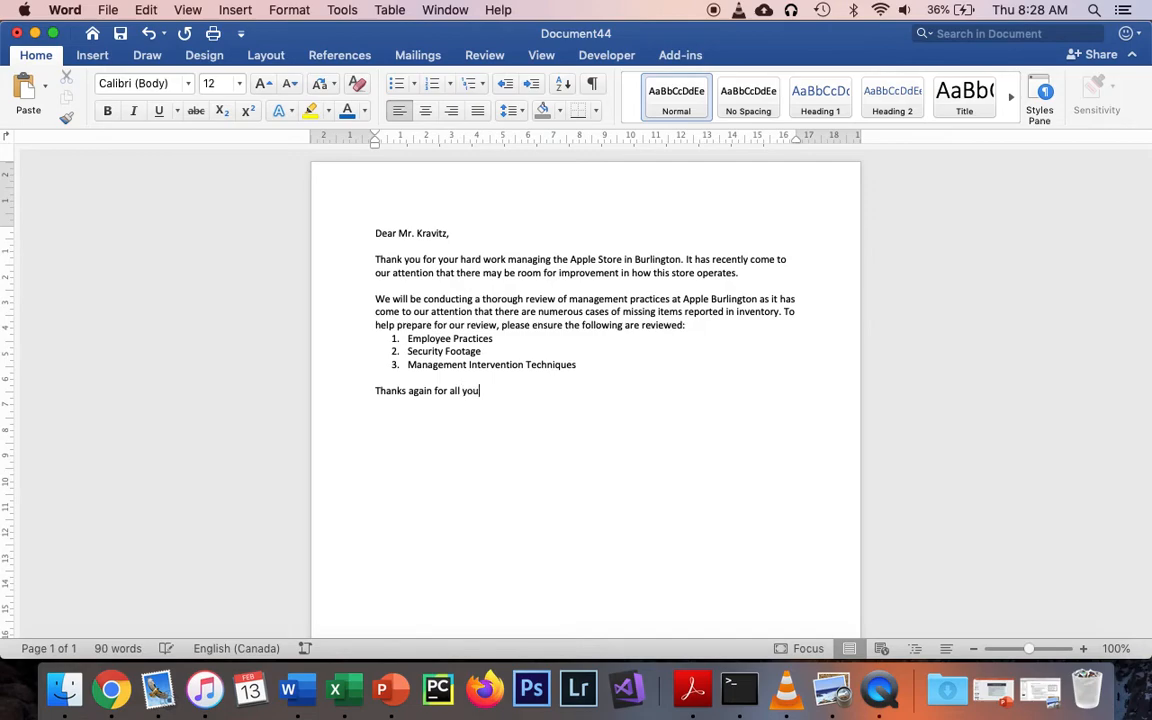
{"action": "type", "text": "r effort in managing your "}
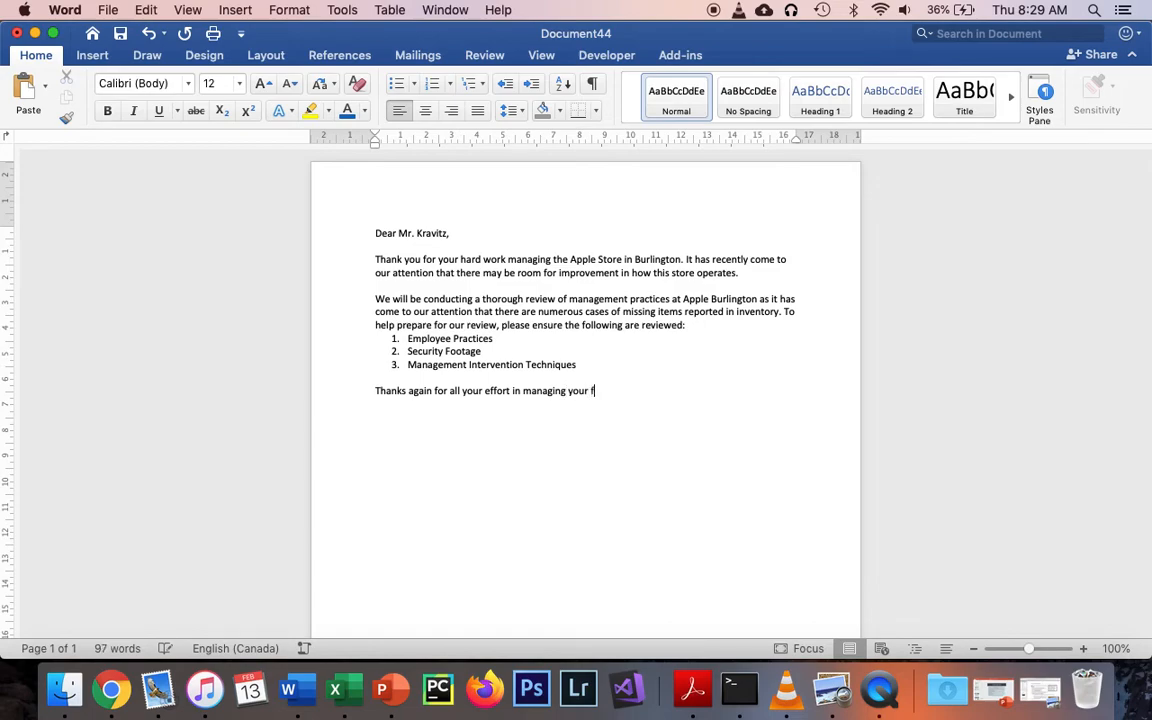
{"action": "type", "text": "store. We hope that with the above reco"}
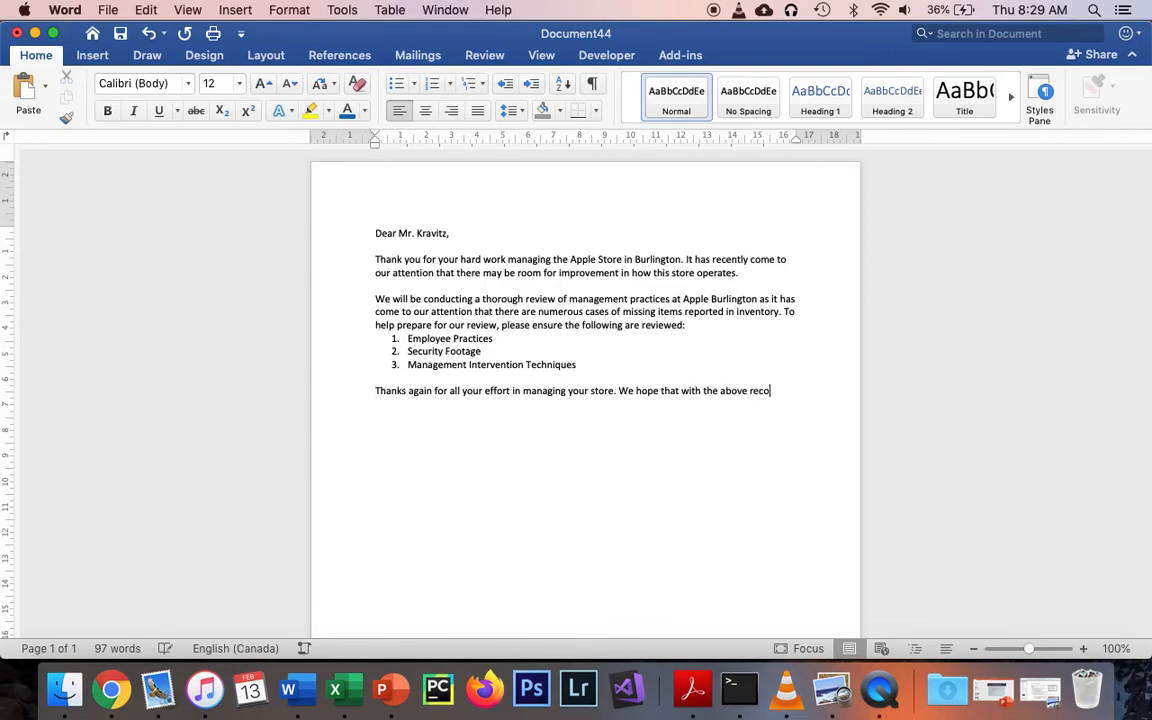
{"action": "type", "text": "mmendations, we can"}
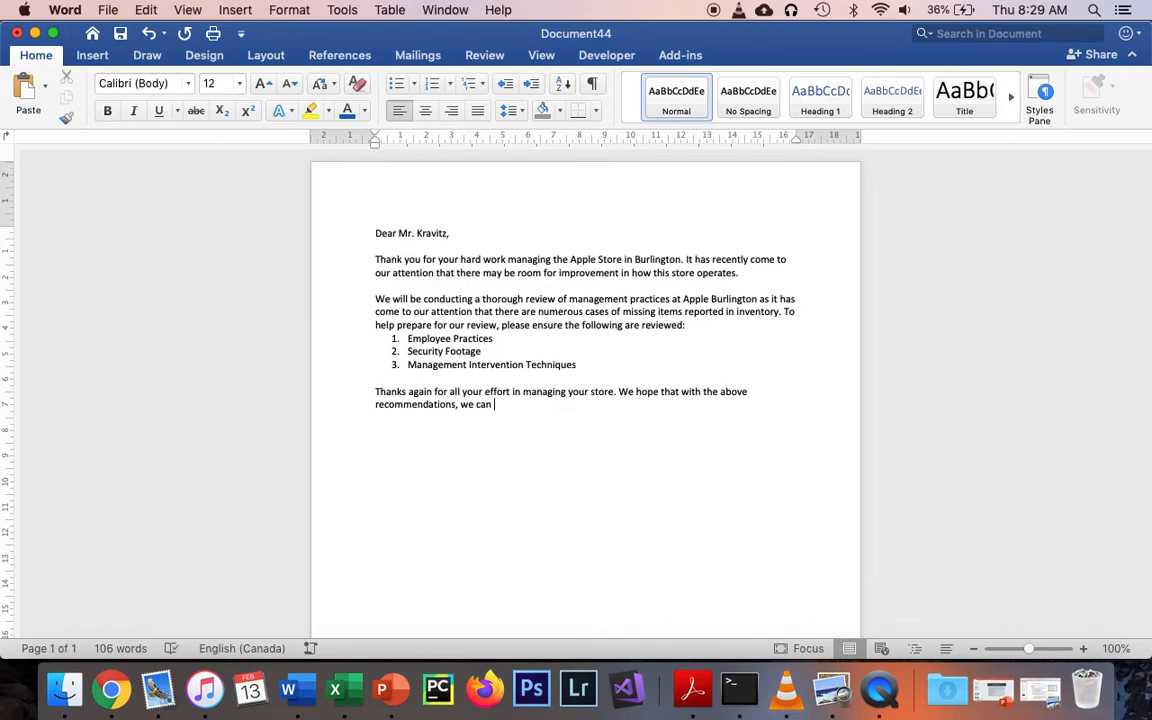
{"action": "type", "text": " reduce the number of incide"}
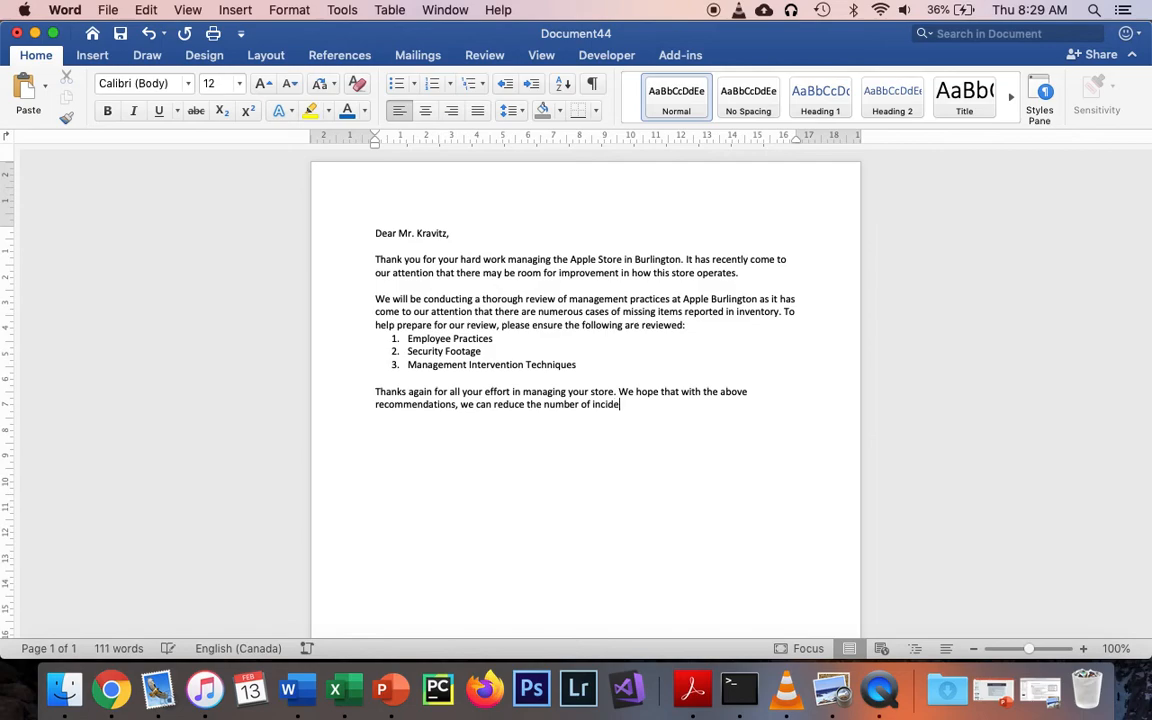
{"action": "type", "text": "nts at your location."}
{"action": "key", "text": "Return"}
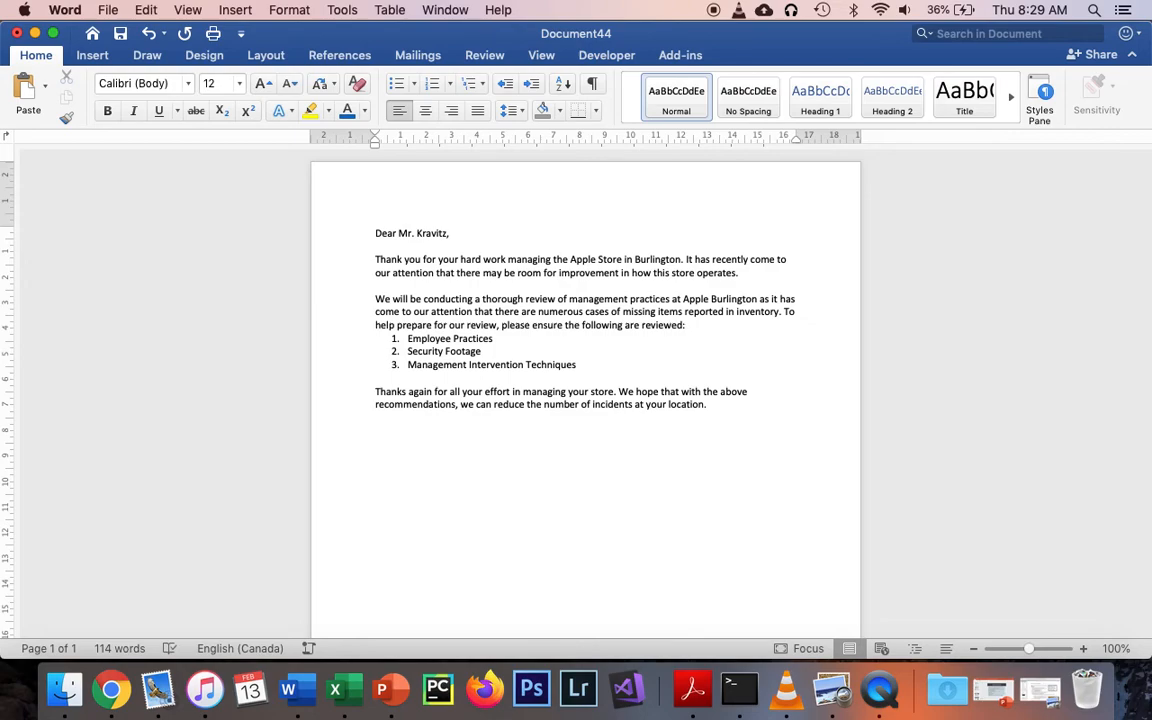
{"action": "triple_click", "coordinate": [630, 260]}
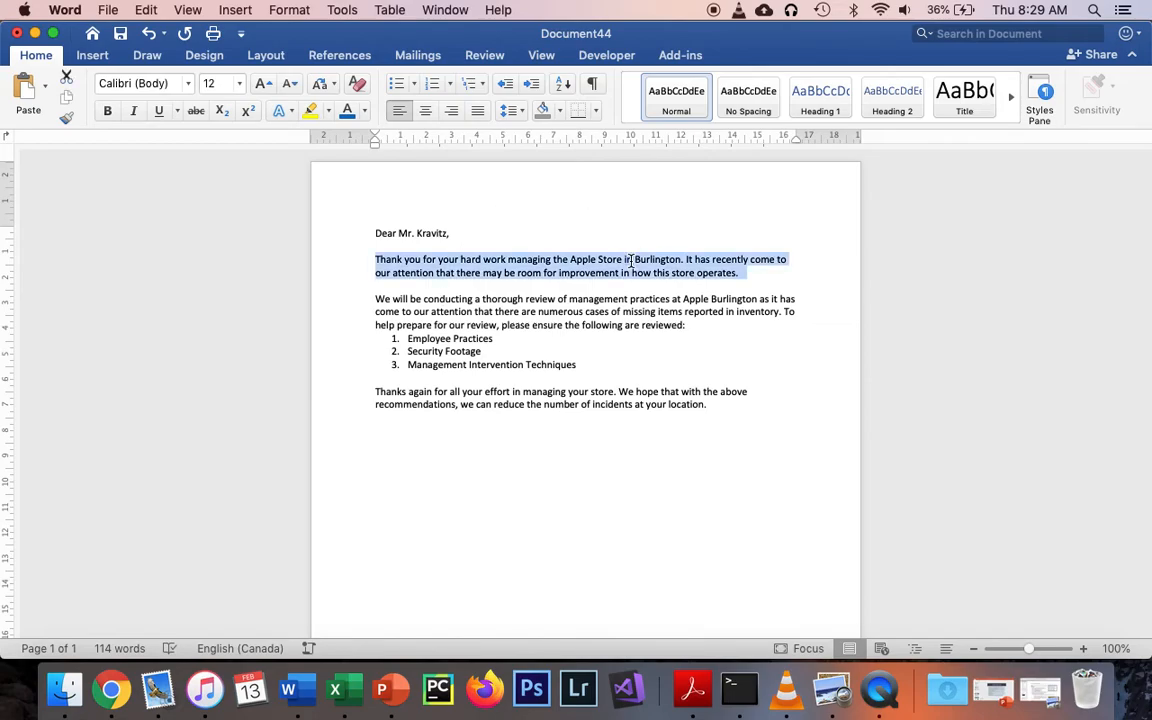
{"action": "triple_click", "coordinate": [596, 400]}
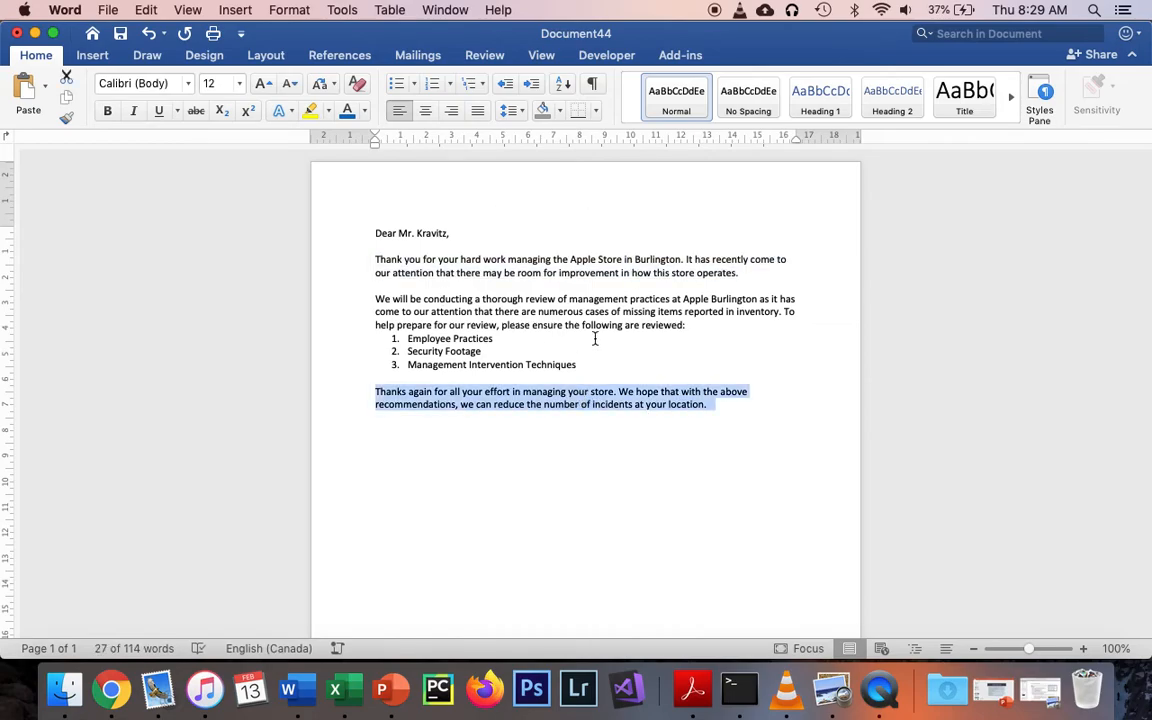
{"action": "left_click_drag", "start_coordinate": [596, 364], "coordinate": [375, 299]}
{"action": "left_click", "coordinate": [679, 337]}
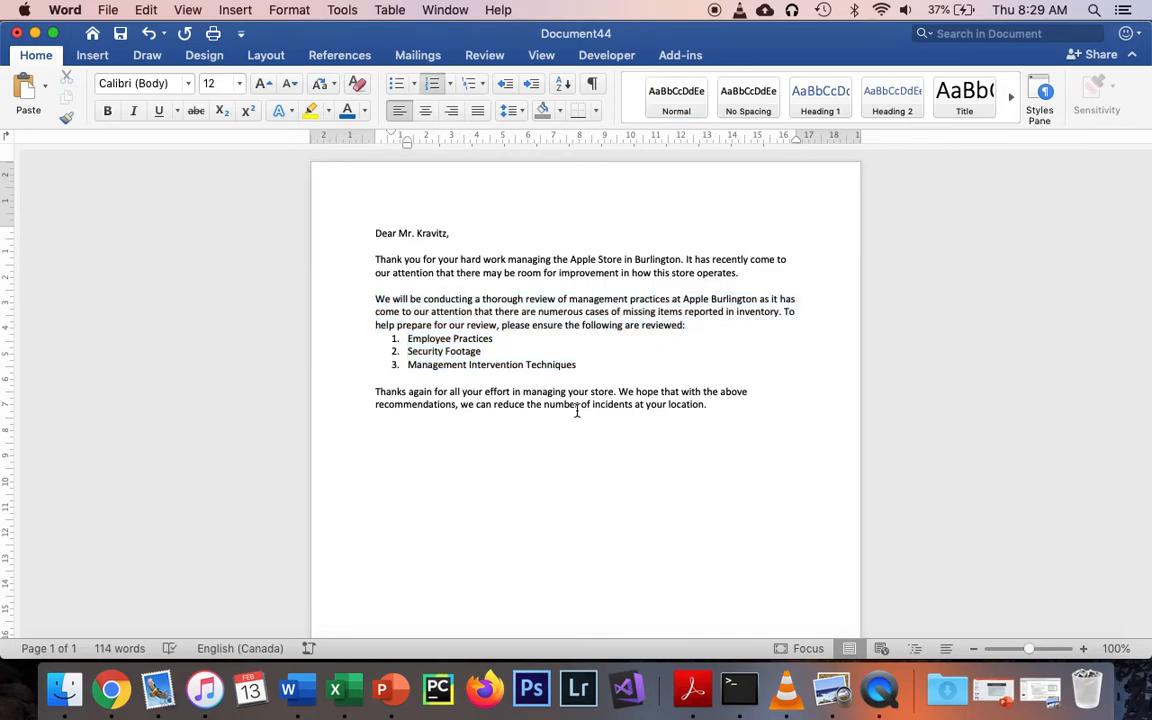
- Add the complimentary close "Sincerely," below the conclusion and leave blank lines for a signature
{"action": "left_click", "coordinate": [723, 405]}
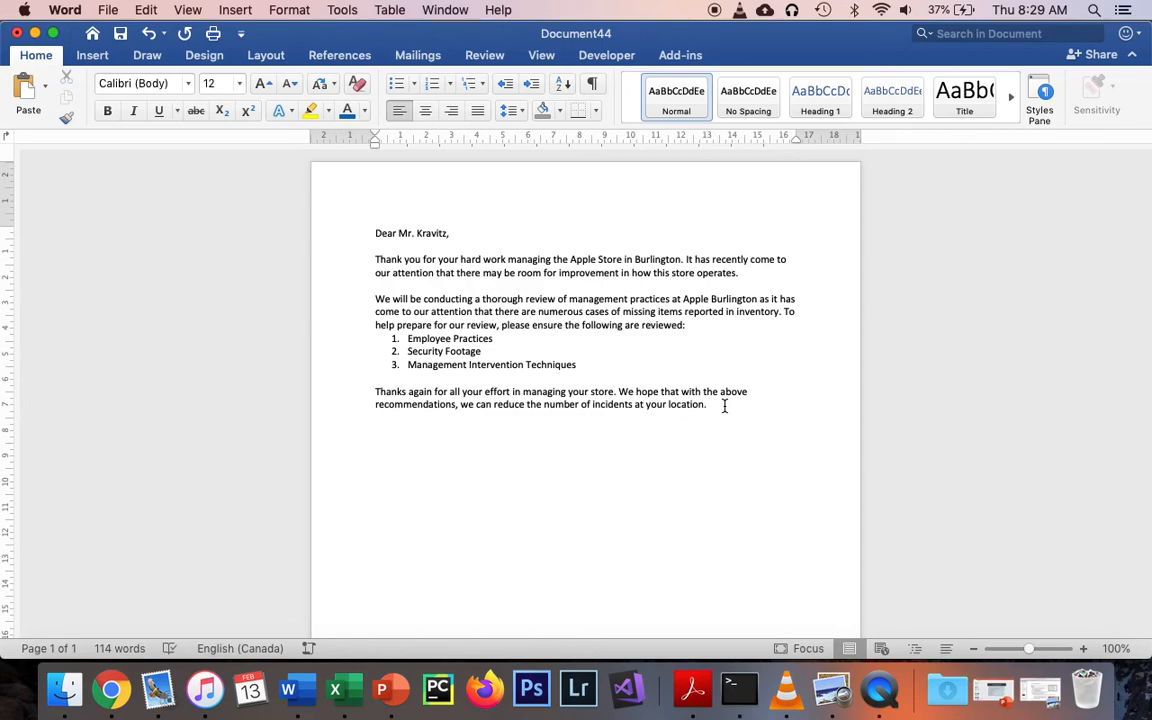
{"action": "key", "text": "Return"}
{"action": "type", "text": "Sincerely,"}
{"action": "key", "text": "Return"}
{"action": "left_click_drag", "start_coordinate": [374, 433], "coordinate": [379, 461]}
{"action": "left_click", "coordinate": [380, 472]}
- Enter the sender's title and surname below the signature space, with "Manager of Finance at Apple" on the following line
{"action": "type", "text": "Ms. Good"}
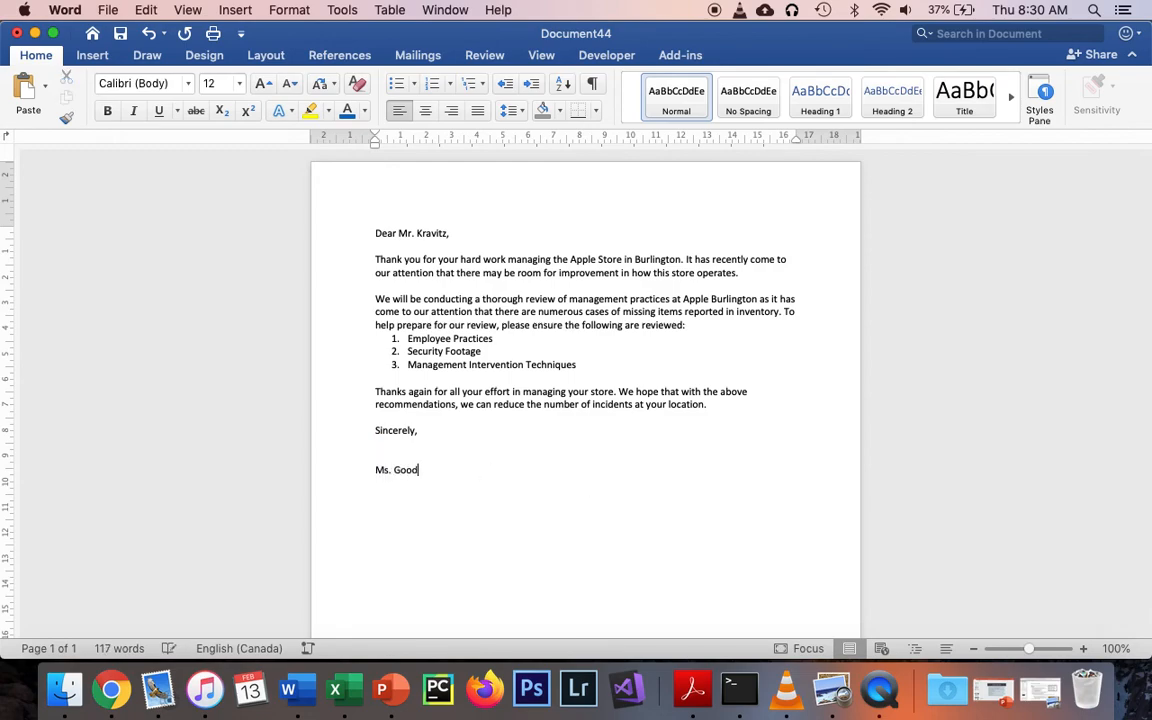
{"action": "type", "text": "all"}
{"action": "key", "text": "Return"}
{"action": "type", "text": "Manager of Finance at"}
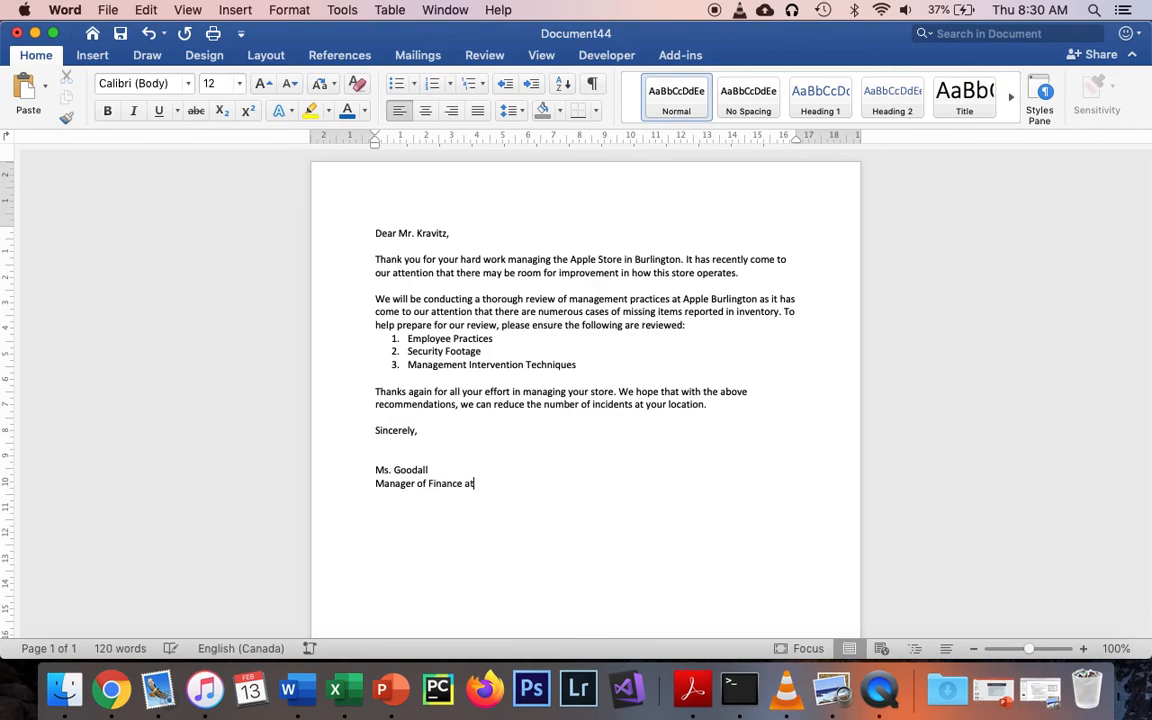
{"action": "type", "text": " Apple"}
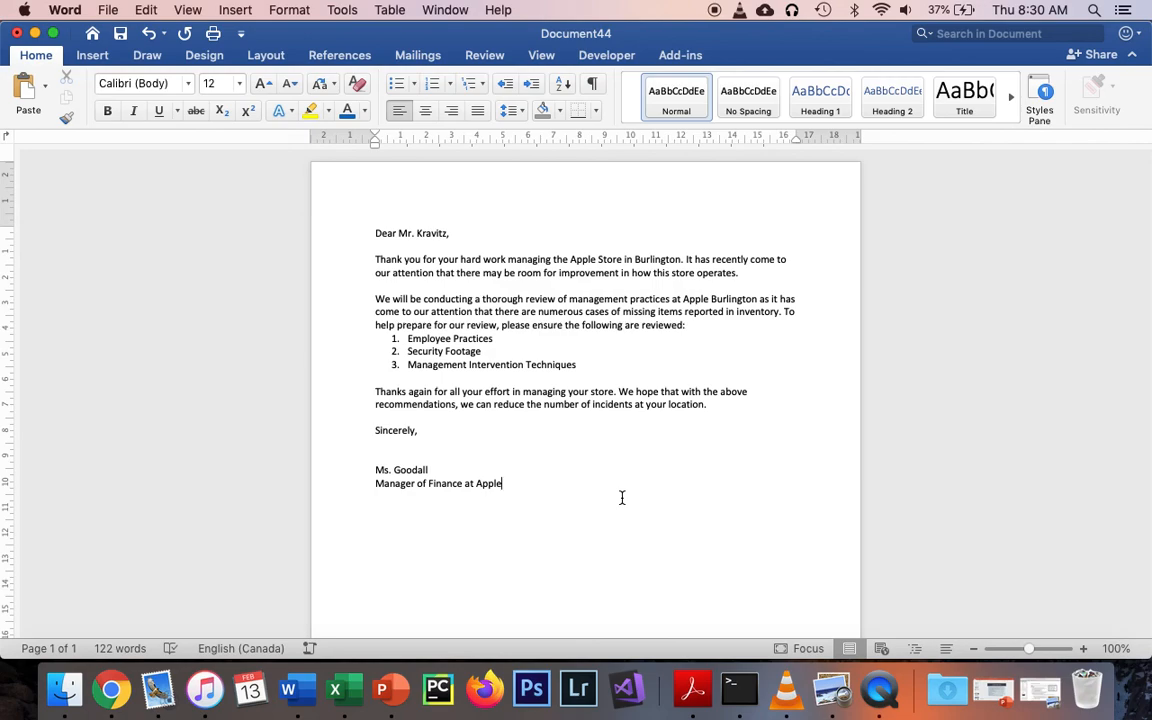